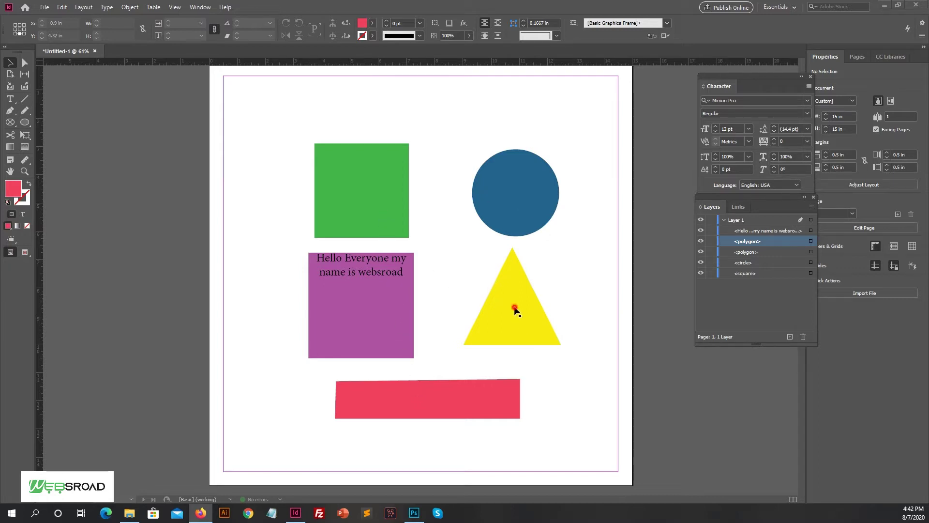
# - Convert the green square and yellow triangle into circles with Convert Shape > Ellipse
pyautogui.moveTo(518, 321); pyautogui.dragTo(528, 321)
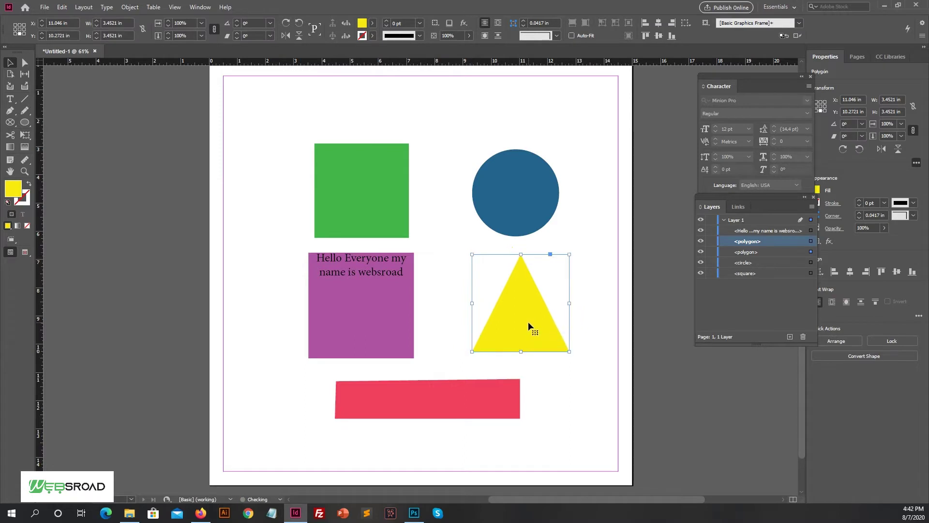
pyautogui.click(364, 207)
pyautogui.keyDown('shift'); pyautogui.click(503, 213); pyautogui.keyUp('shift')
pyautogui.keyDown('shift'); pyautogui.click(515, 297); pyautogui.keyUp('shift')
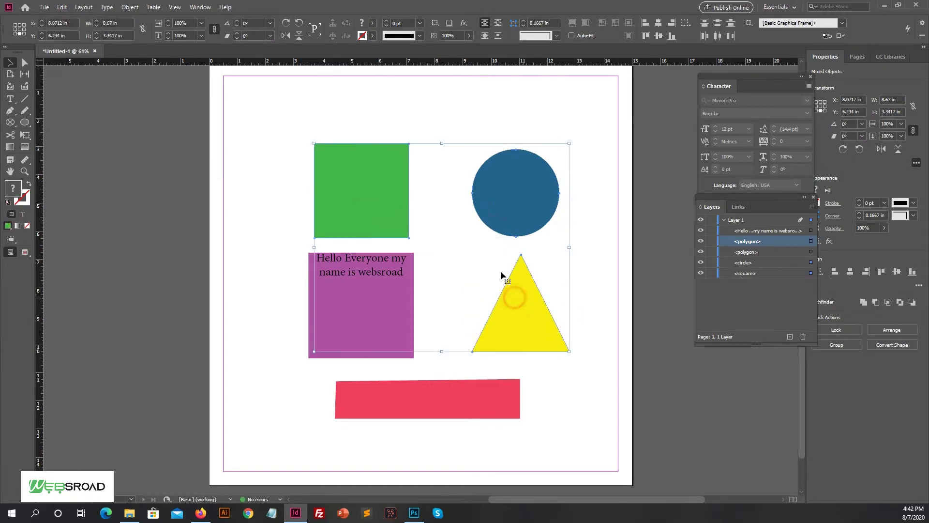
pyautogui.click(129, 7)
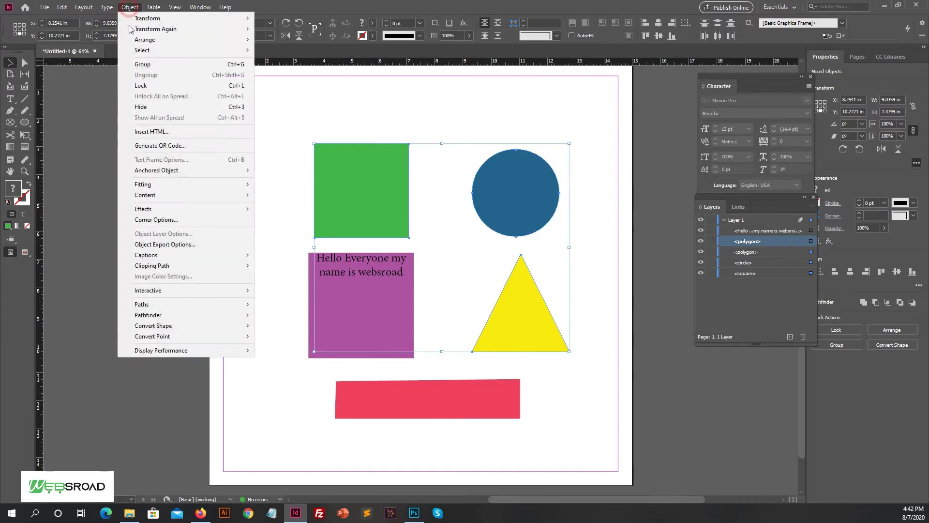
pyautogui.moveTo(172, 326)
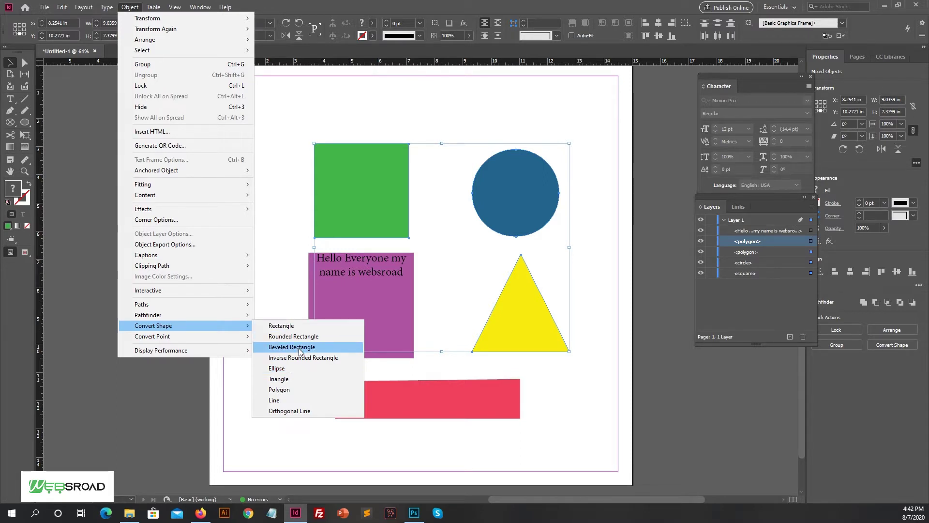
pyautogui.click(300, 375)
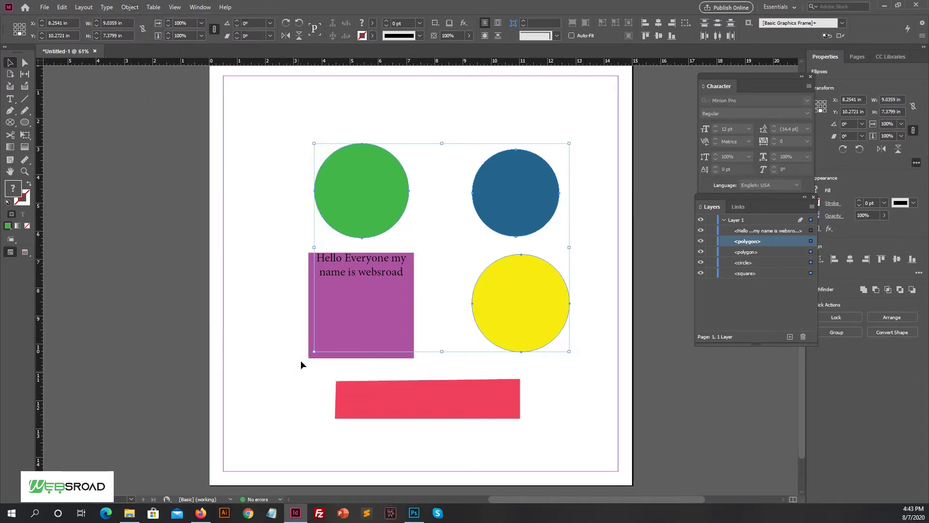
pyautogui.click(336, 121)
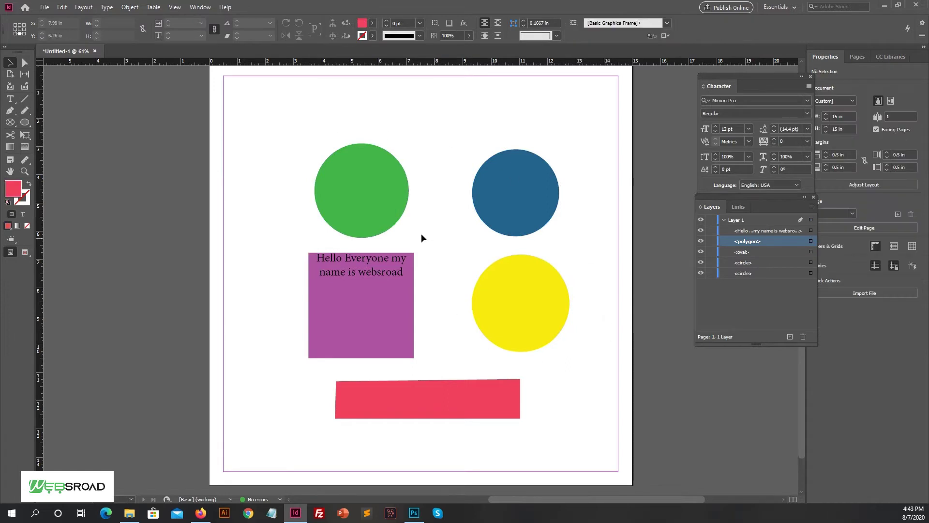
pyautogui.click(372, 208)
pyautogui.keyDown('shift'); pyautogui.click(496, 205); pyautogui.keyUp('shift')
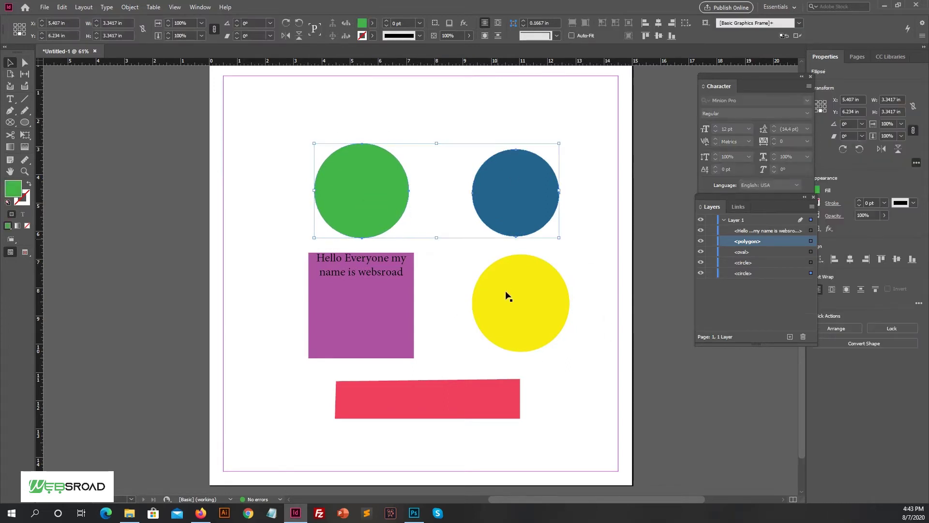
pyautogui.keyDown('shift'); pyautogui.click(507, 296); pyautogui.keyUp('shift')
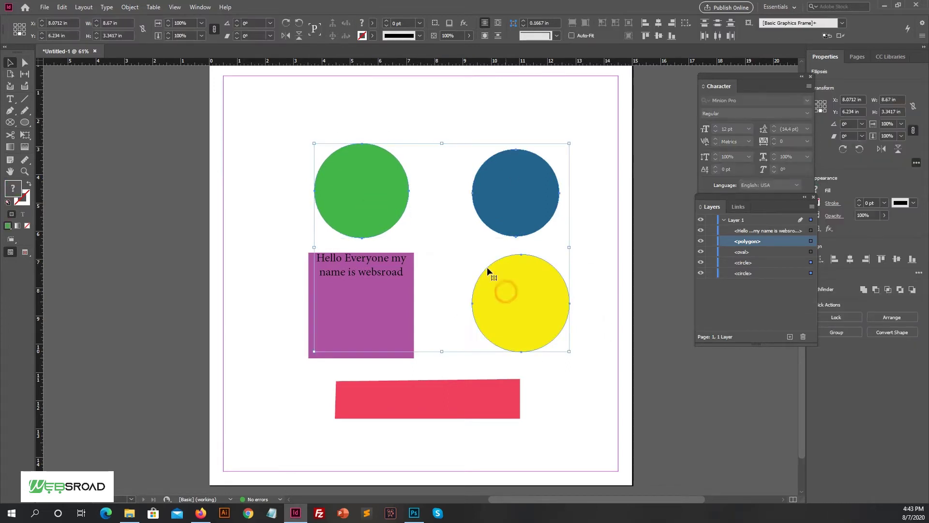
pyautogui.click(127, 8)
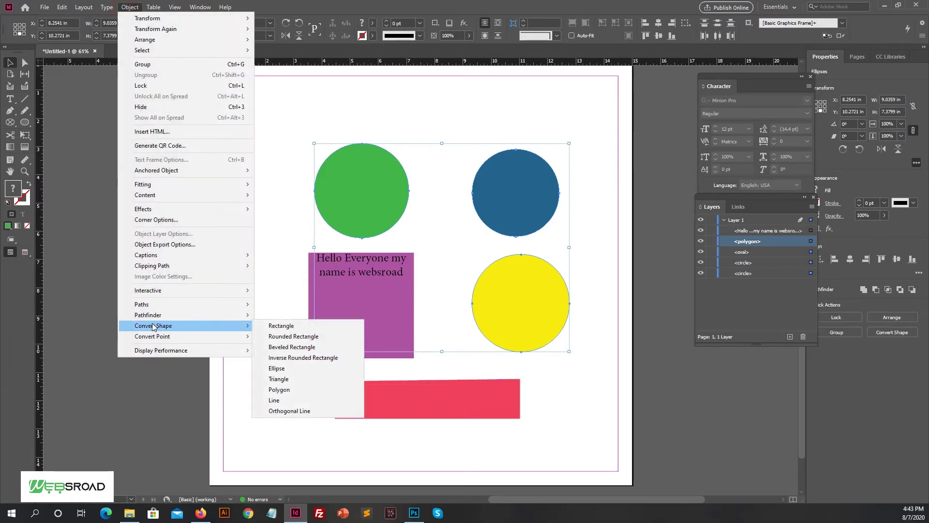
pyautogui.click(297, 380)
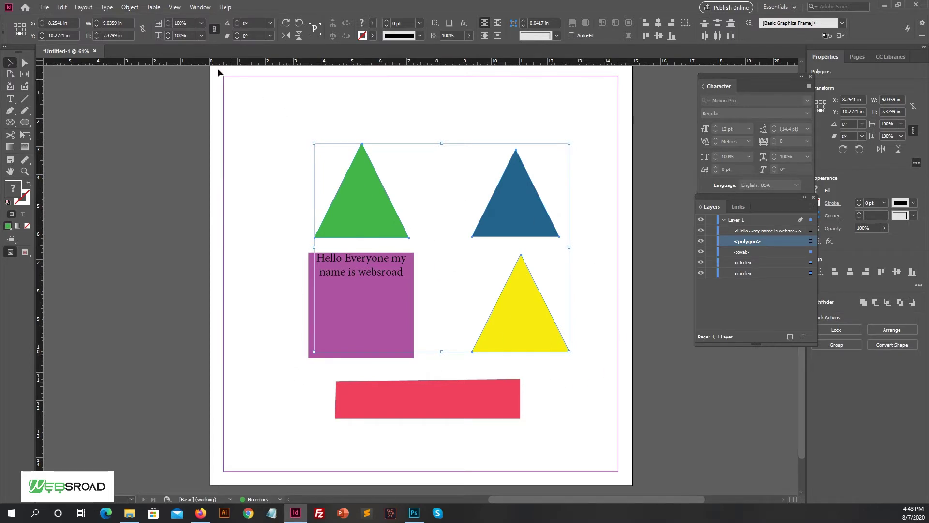
pyautogui.click(135, 9)
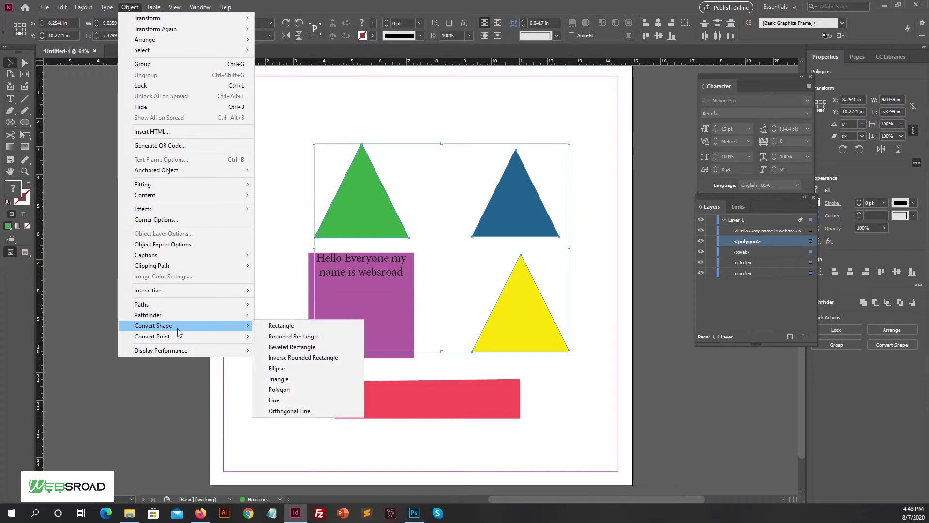
pyautogui.moveTo(237, 330)
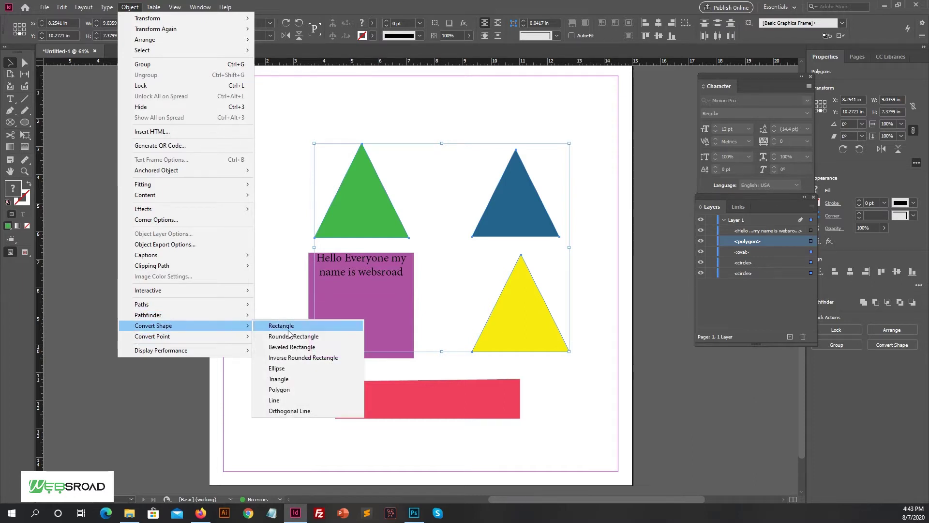
pyautogui.click(284, 367)
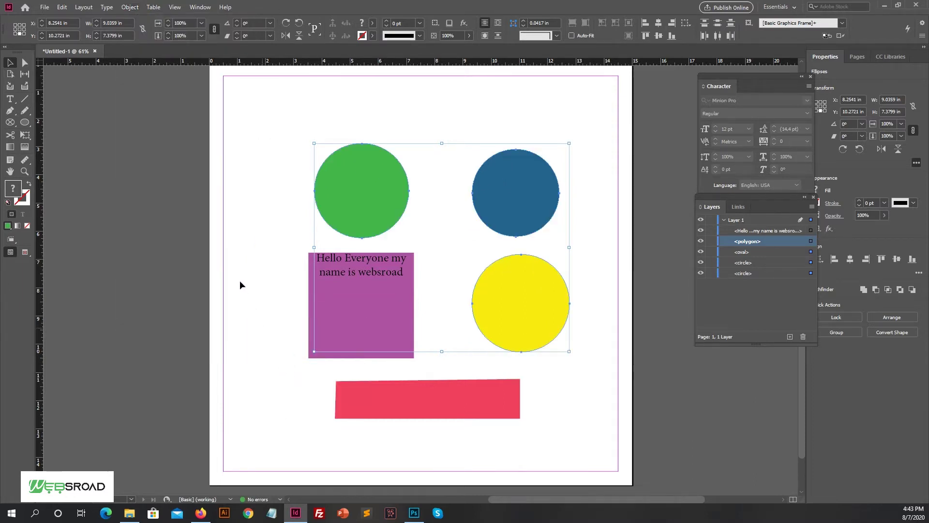
pyautogui.click(265, 243)
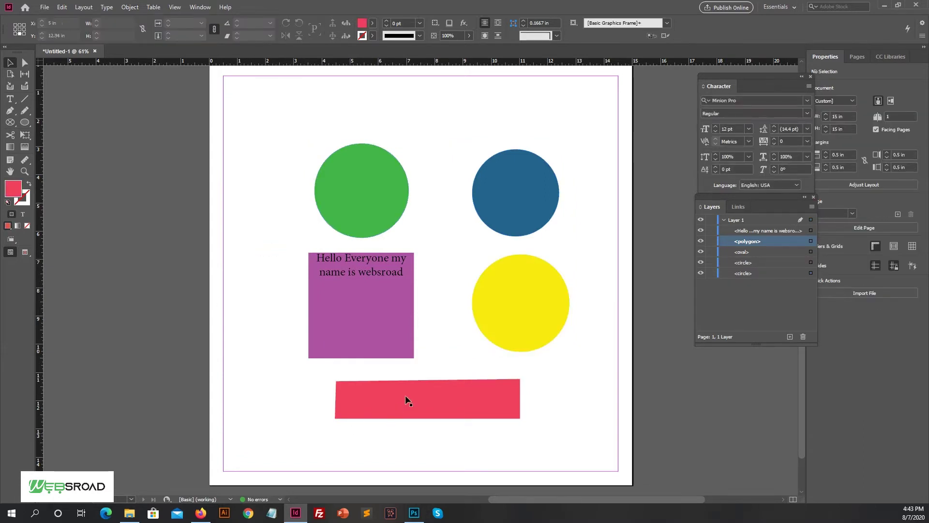
# - Convert the red bar into a triangle with Convert Shape
pyautogui.click(377, 389)
pyautogui.click(175, 7)
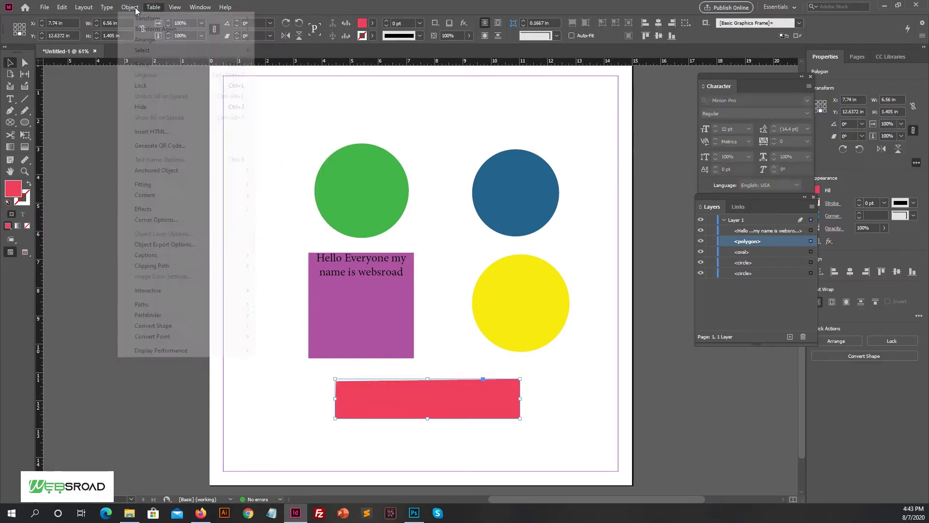
pyautogui.moveTo(167, 328)
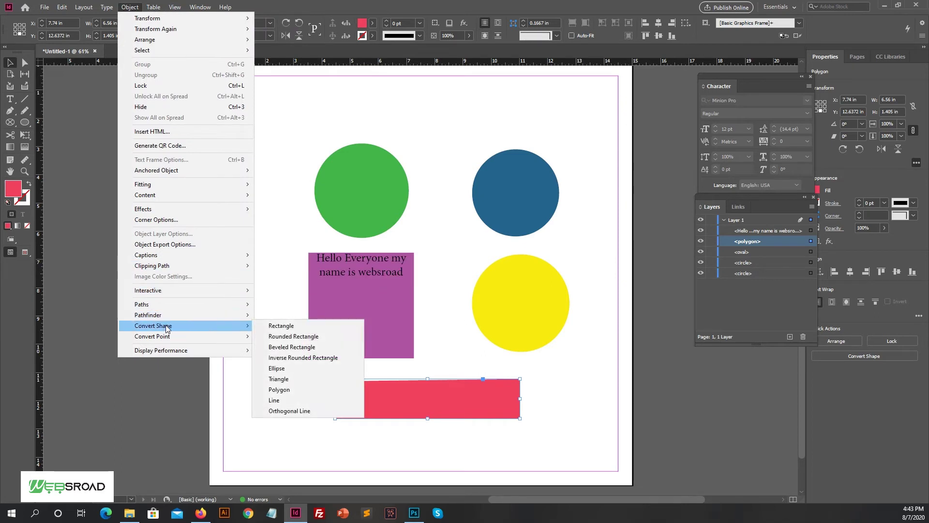
pyautogui.click(277, 378)
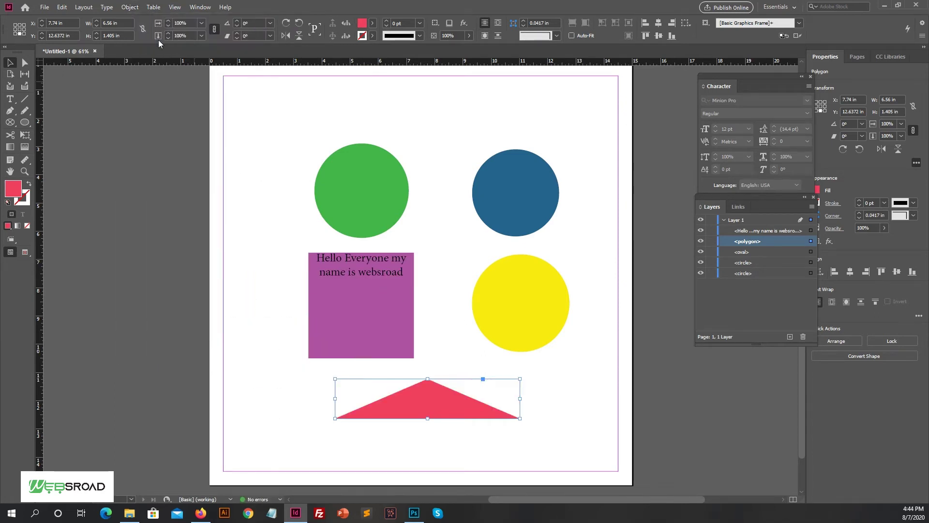
# - Convert the red triangle back into a rectangle and deselect it
pyautogui.click(130, 6)
pyautogui.moveTo(193, 325)
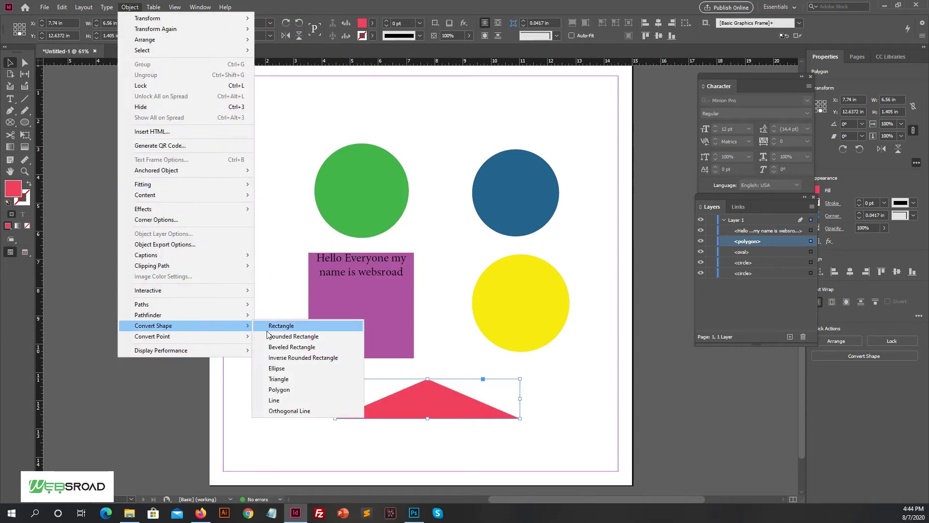
pyautogui.click(285, 326)
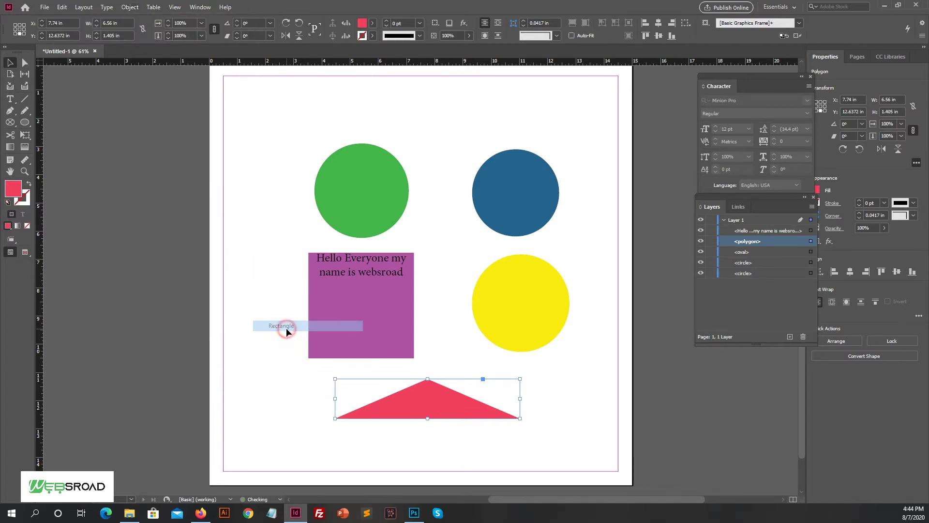
pyautogui.click(280, 380)
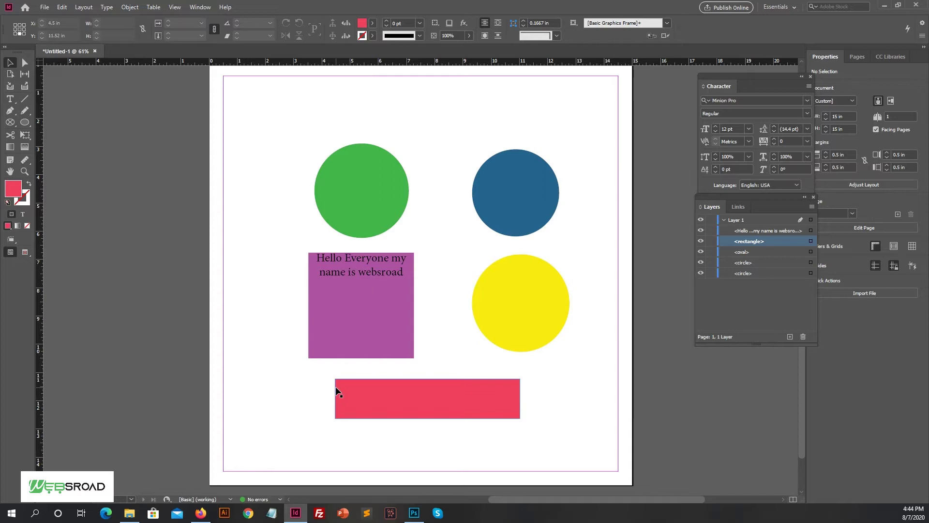
# - Use Direct Selection to drag the yellow circle's lower-right path segment inward, flattening the curve
pyautogui.click(560, 318)
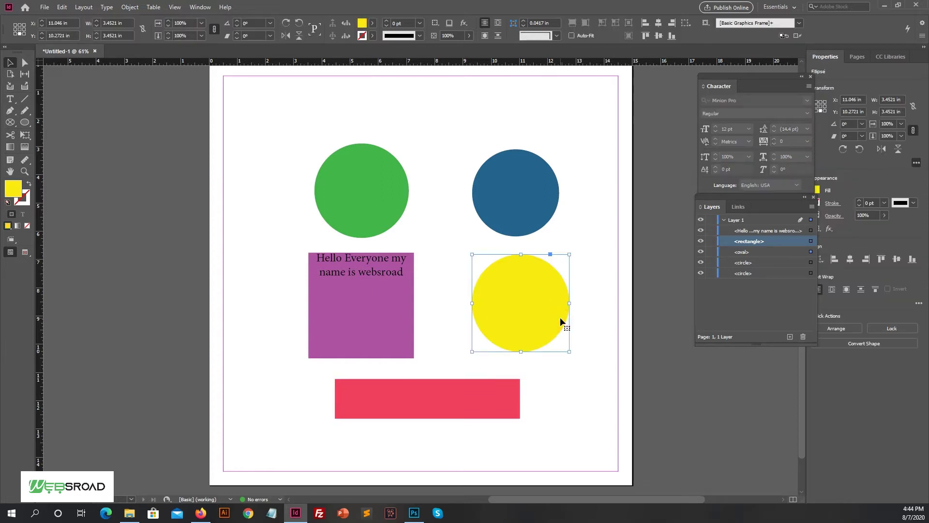
pyautogui.click(25, 62)
pyautogui.click(260, 297)
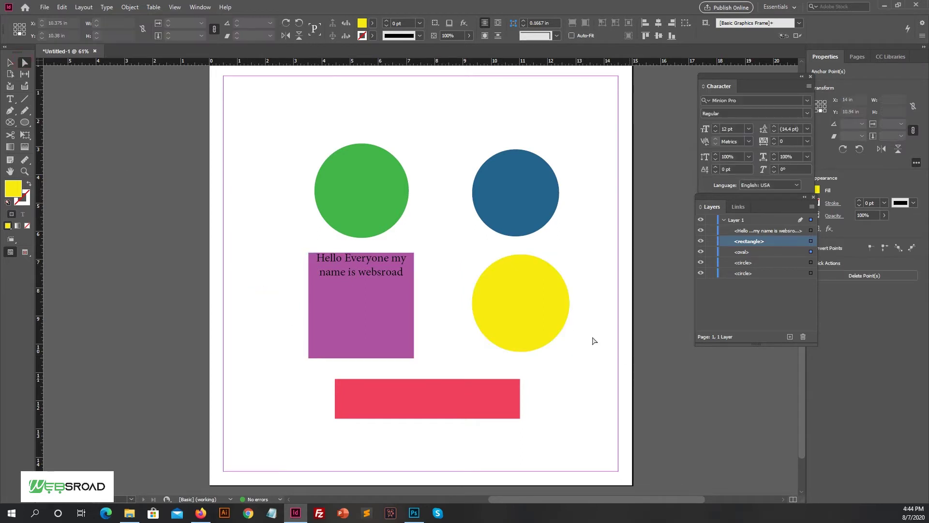
pyautogui.click(558, 331)
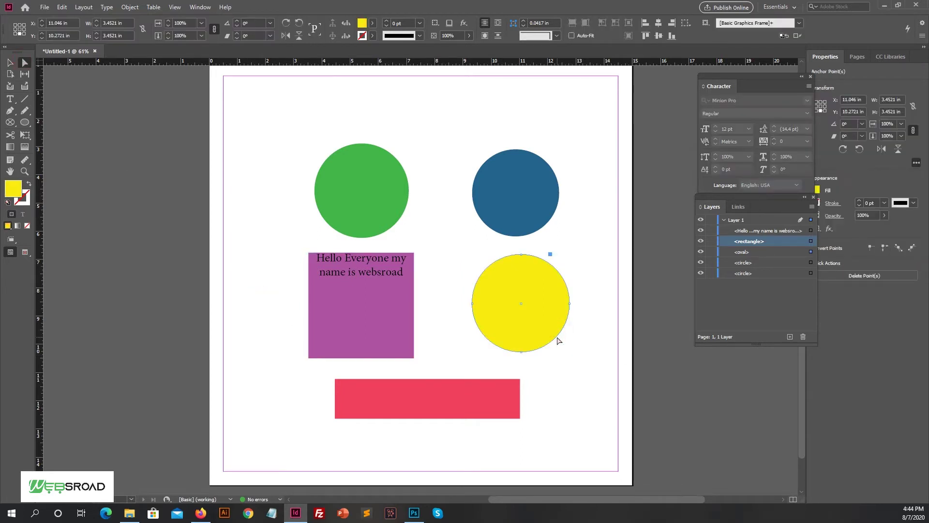
pyautogui.click(558, 342)
pyautogui.click(559, 341)
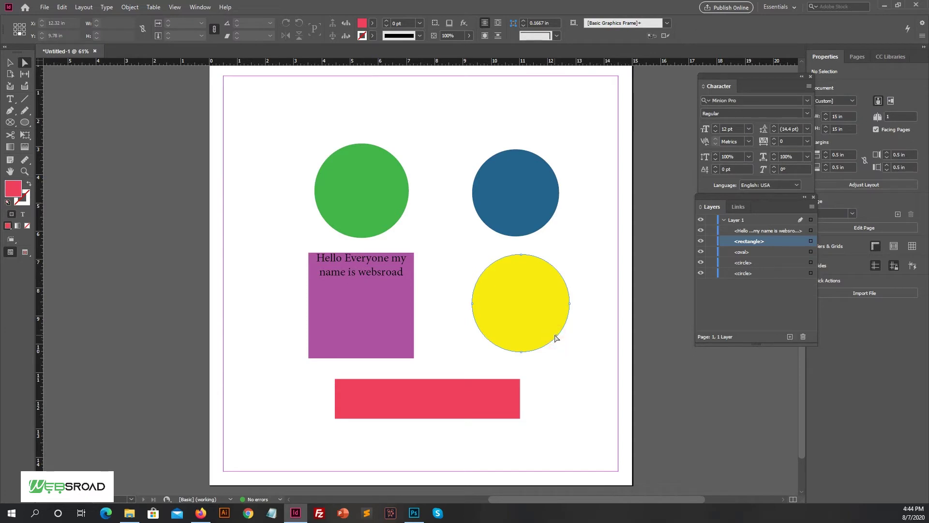
pyautogui.click(554, 336)
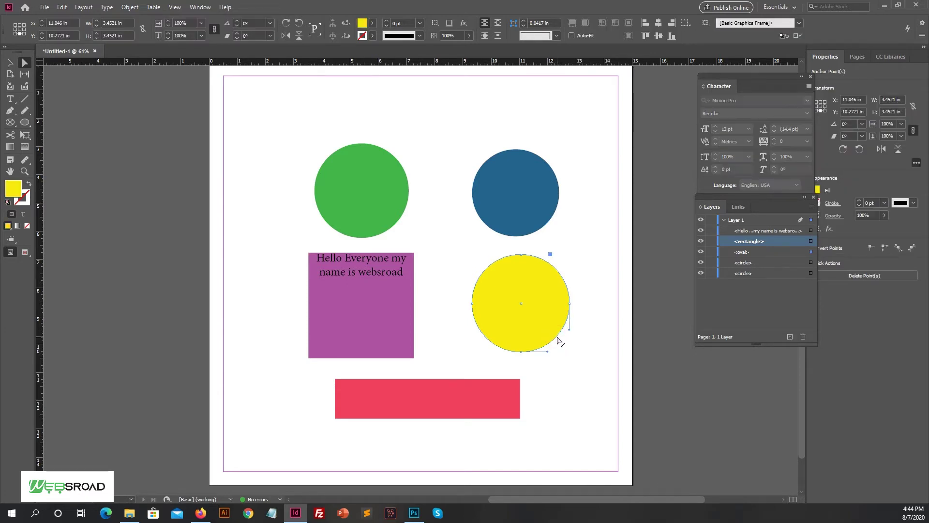
pyautogui.moveTo(554, 336); pyautogui.dragTo(551, 330)
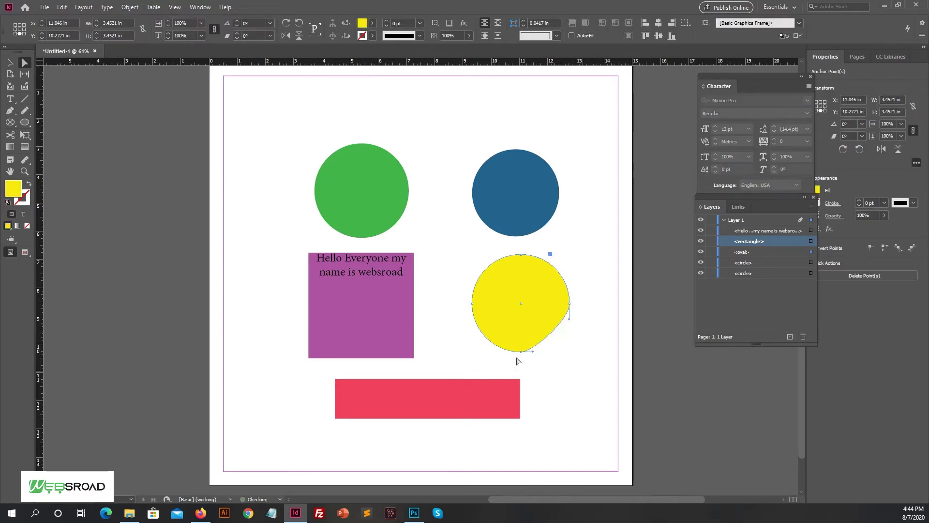
pyautogui.click(579, 361)
pyautogui.click(130, 7)
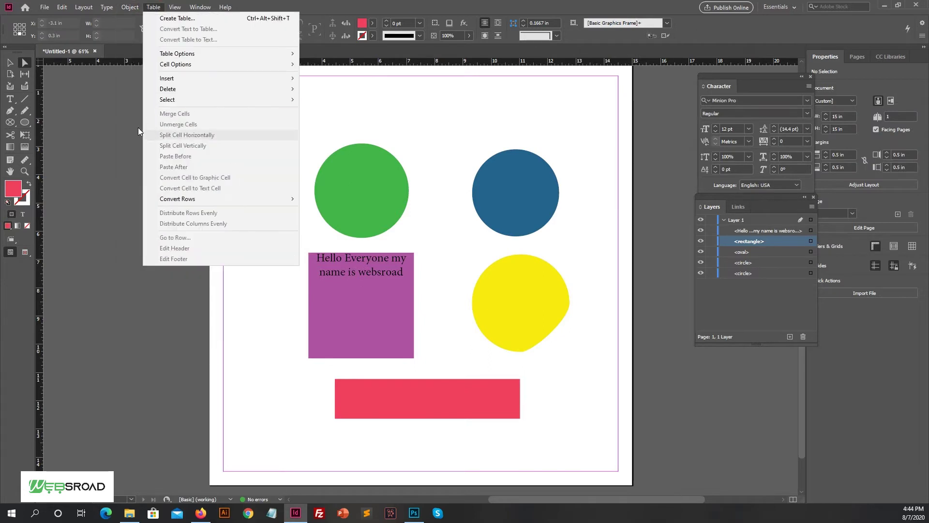
# - Convert the misshapen yellow shape into a square with Convert Shape > Rectangle
pyautogui.click(12, 66)
pyautogui.click(11, 66)
pyautogui.click(130, 6)
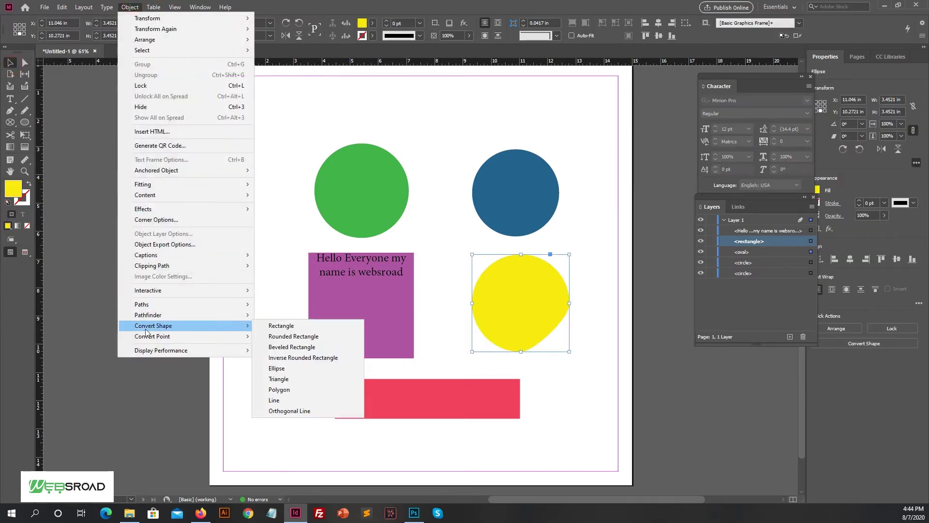
pyautogui.moveTo(252, 336)
pyautogui.moveTo(222, 324)
pyautogui.click(293, 369)
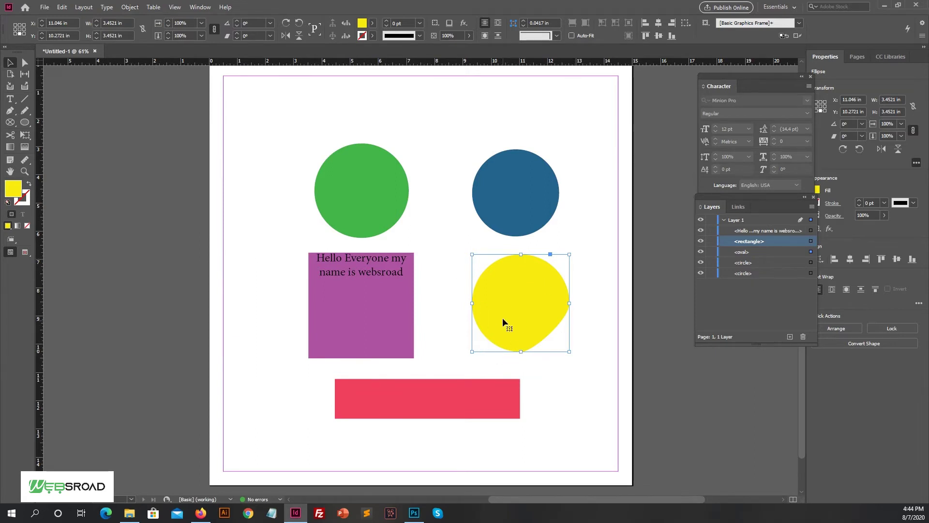
pyautogui.click(130, 6)
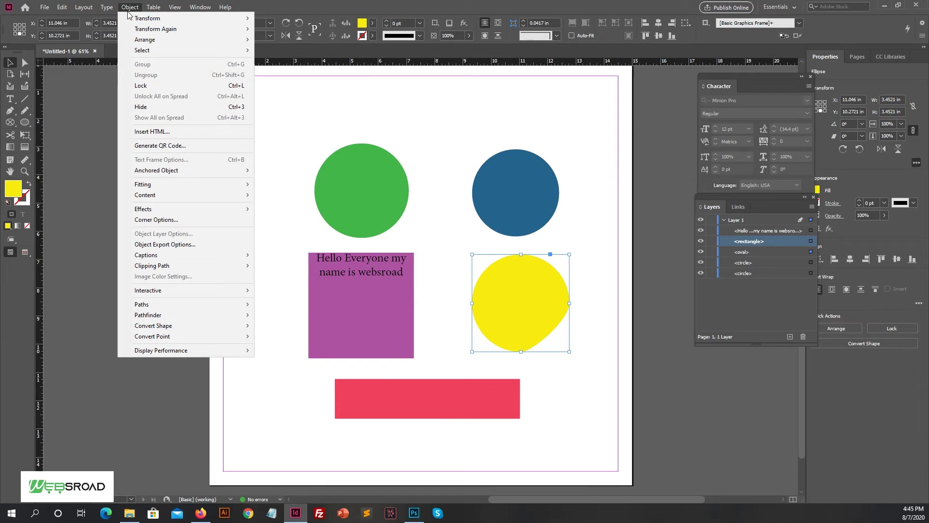
pyautogui.moveTo(164, 317)
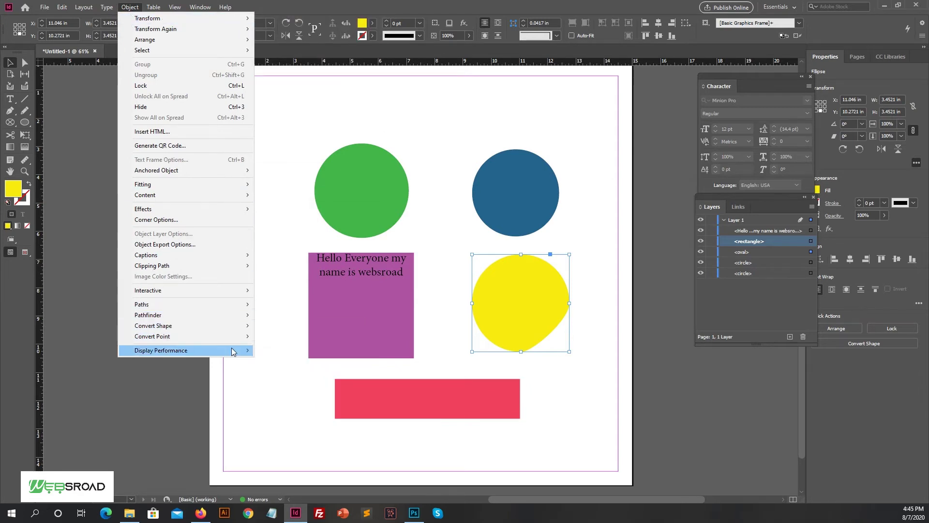
pyautogui.moveTo(213, 325)
pyautogui.click(281, 326)
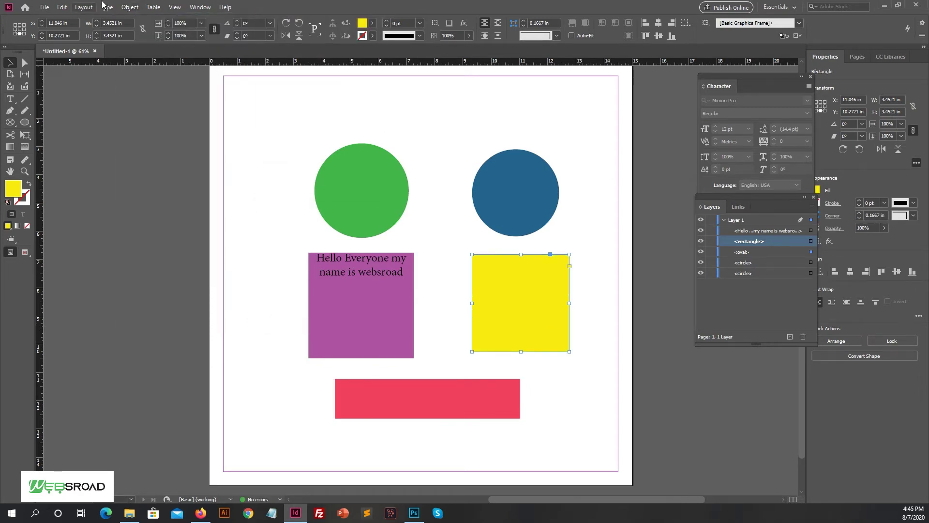
# - Convert the yellow square to an Inverse Rounded Rectangle, then to an ellipse
pyautogui.click(130, 7)
pyautogui.moveTo(160, 326)
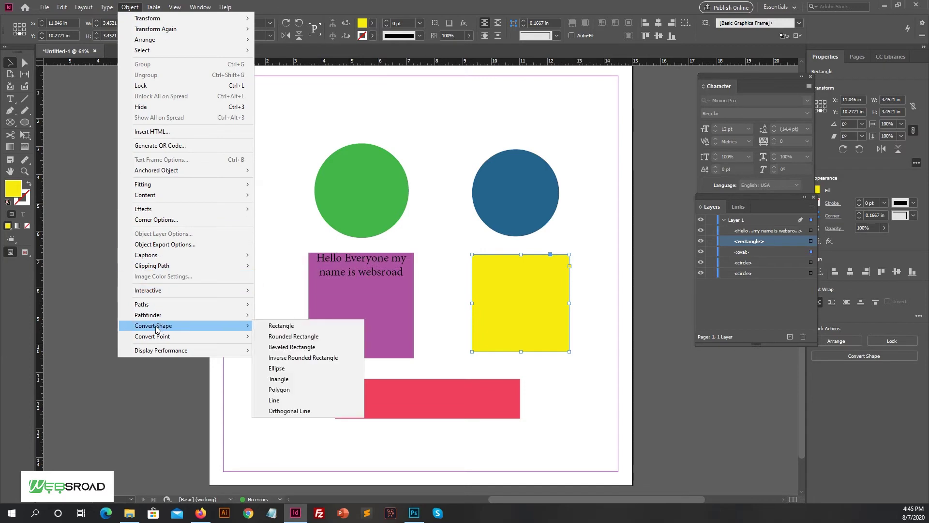
pyautogui.click(291, 359)
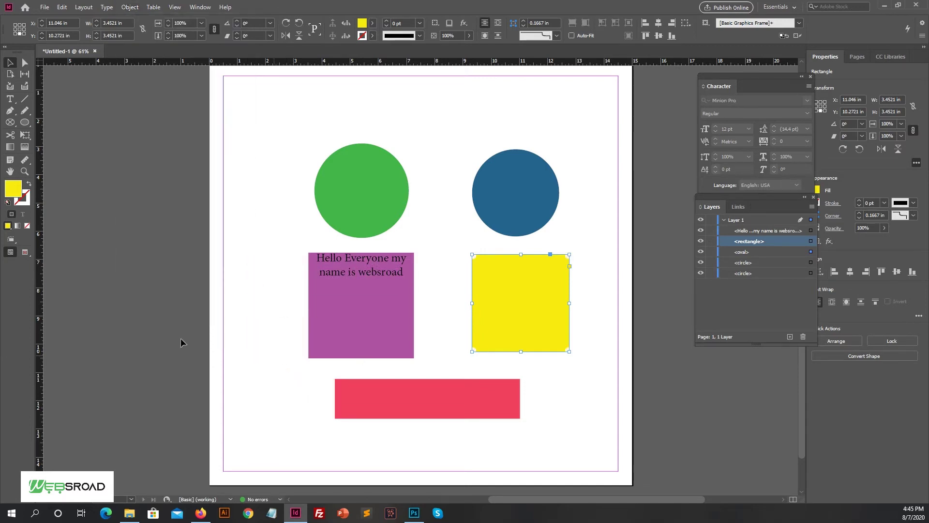
pyautogui.click(129, 7)
pyautogui.moveTo(155, 326)
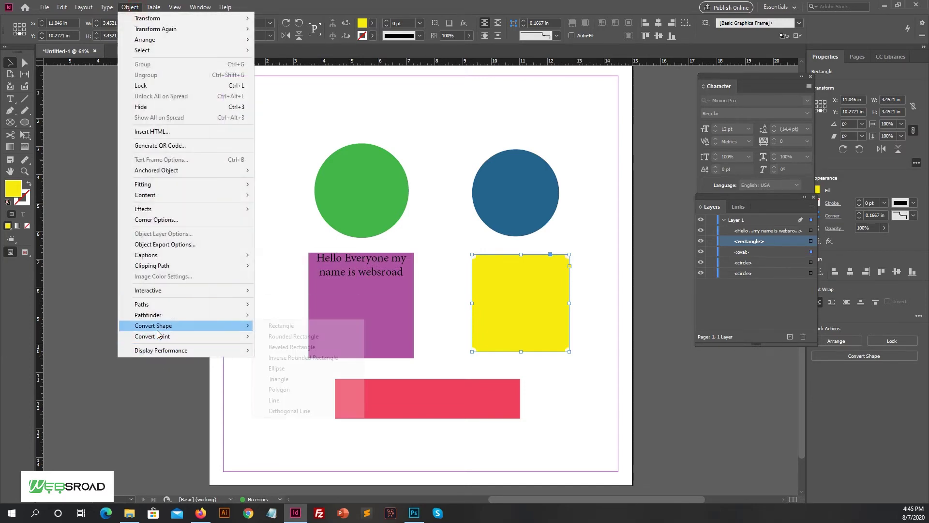
pyautogui.click(295, 368)
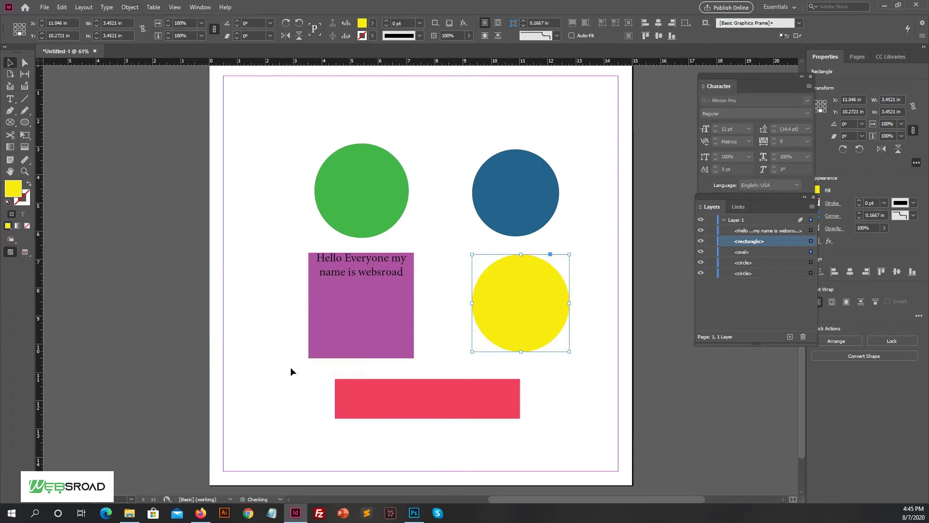
pyautogui.click(265, 327)
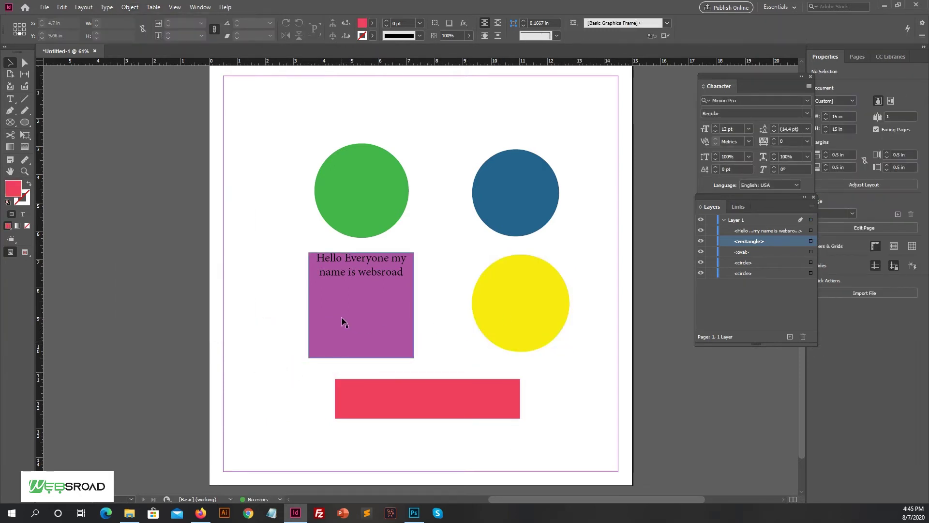
pyautogui.click(376, 309)
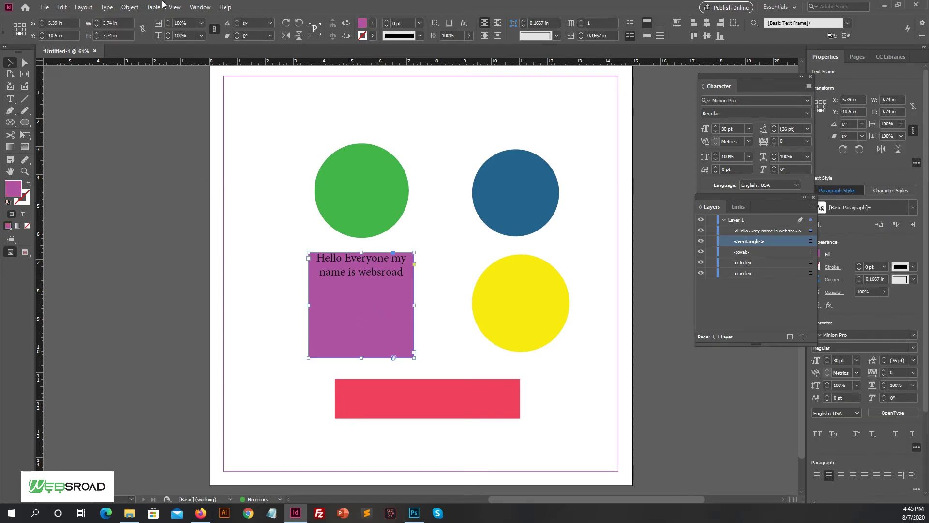
pyautogui.click(132, 7)
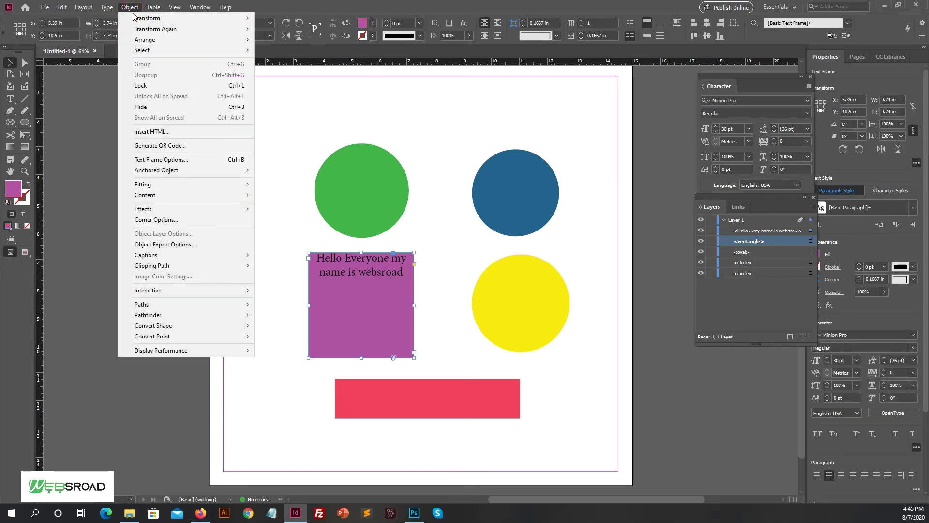
pyautogui.moveTo(161, 328)
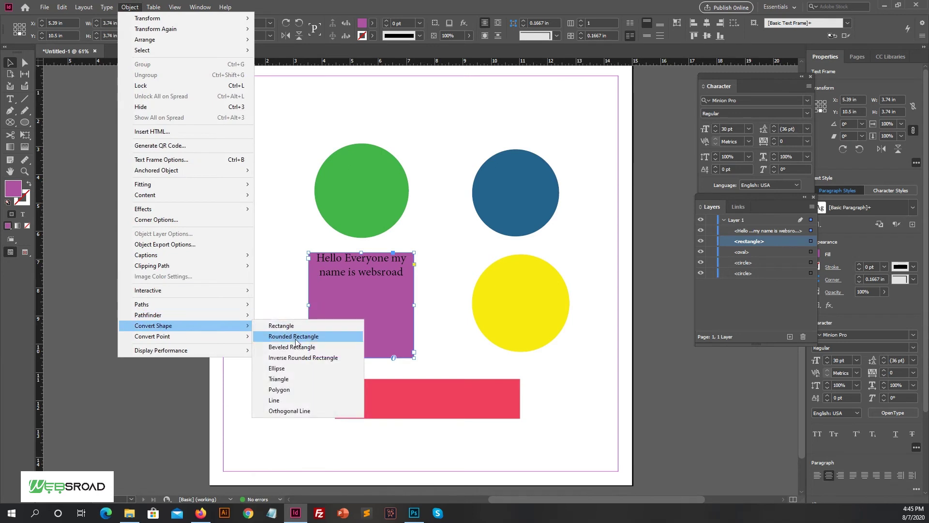
pyautogui.click(297, 378)
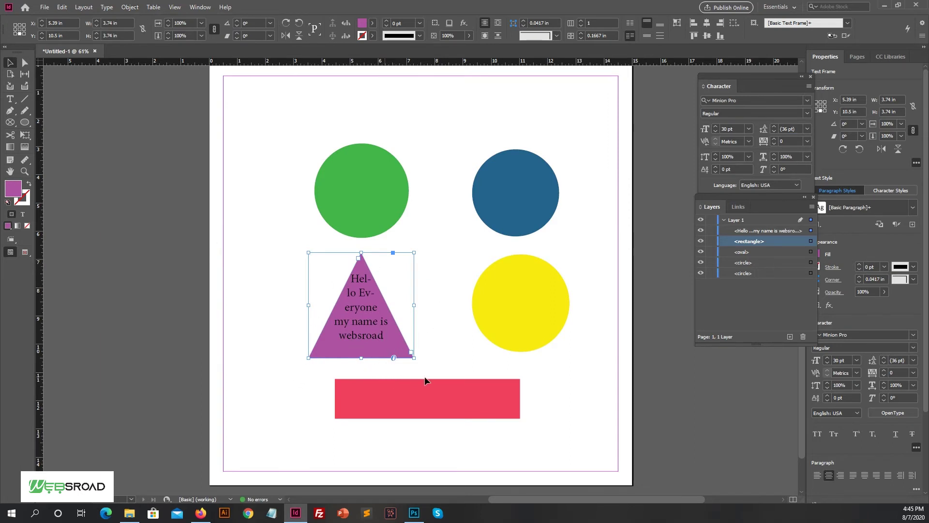
pyautogui.click(130, 8)
pyautogui.moveTo(159, 315)
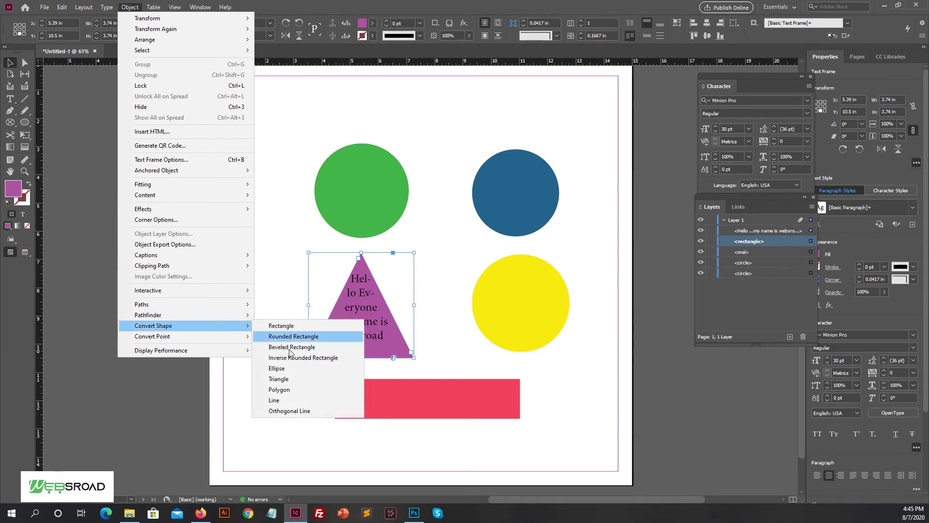
pyautogui.click(293, 389)
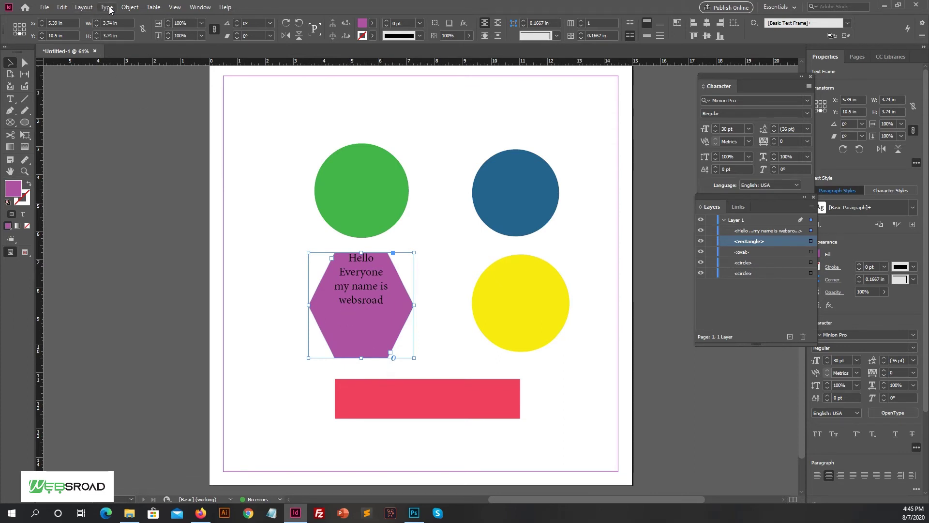
pyautogui.click(129, 6)
pyautogui.moveTo(150, 317)
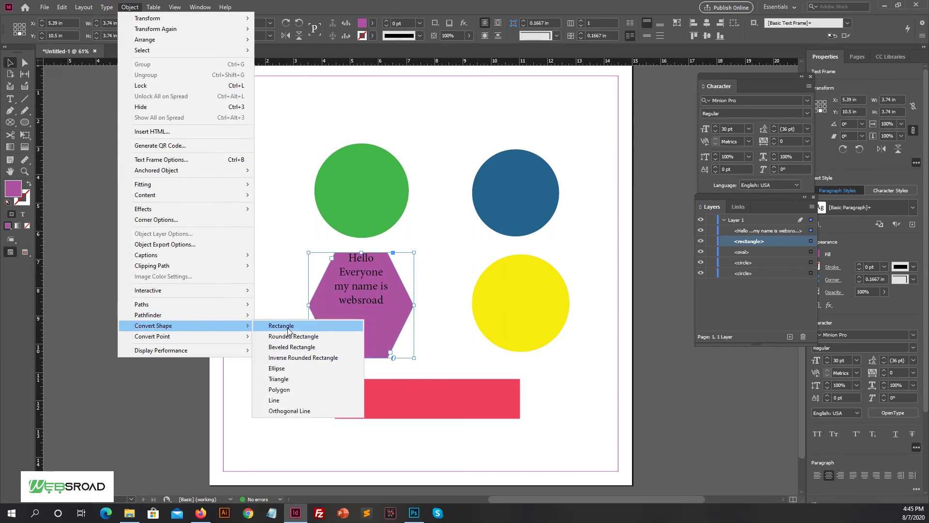
pyautogui.click(289, 329)
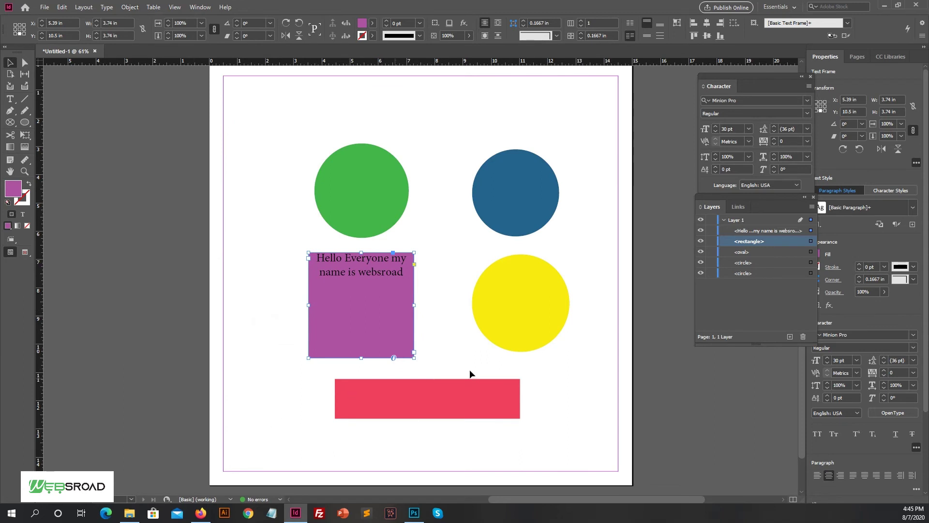
# - Convert the yellow circle into a triangle
pyautogui.click(613, 382)
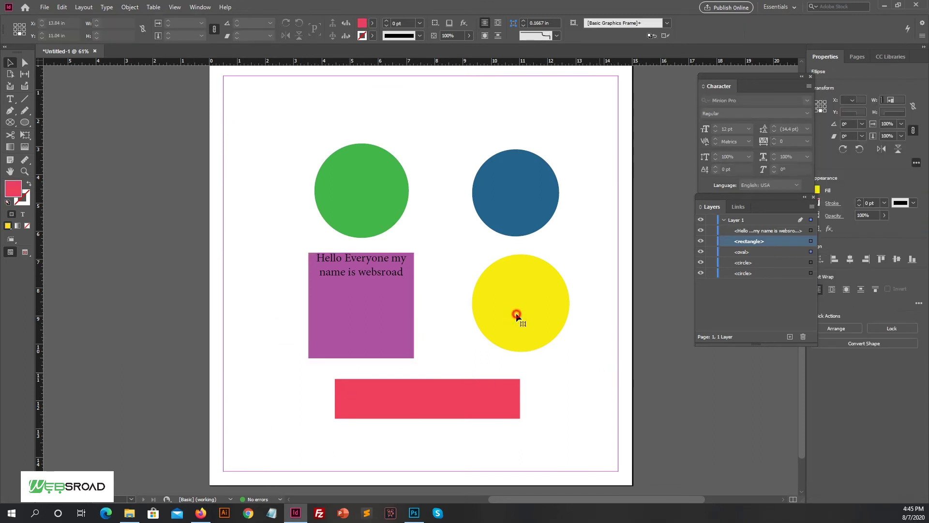
pyautogui.click(516, 315)
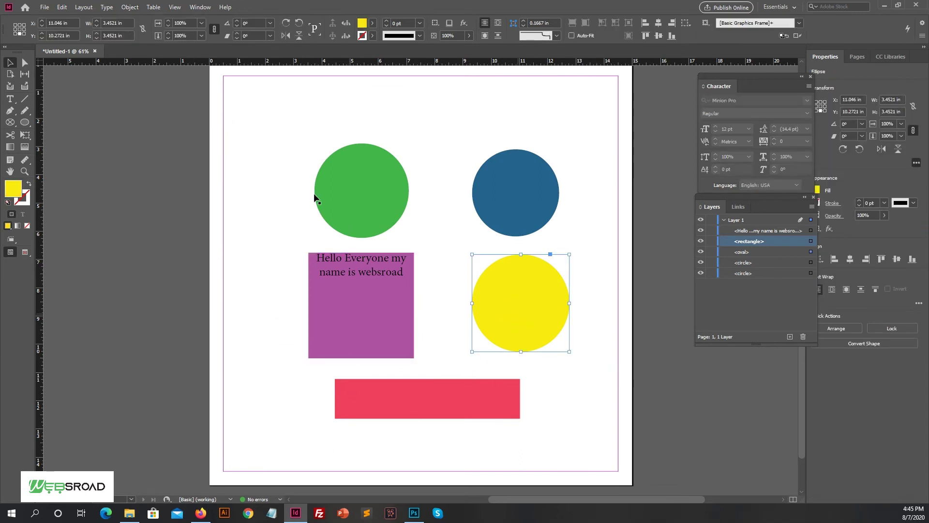
pyautogui.click(128, 9)
pyautogui.moveTo(145, 330)
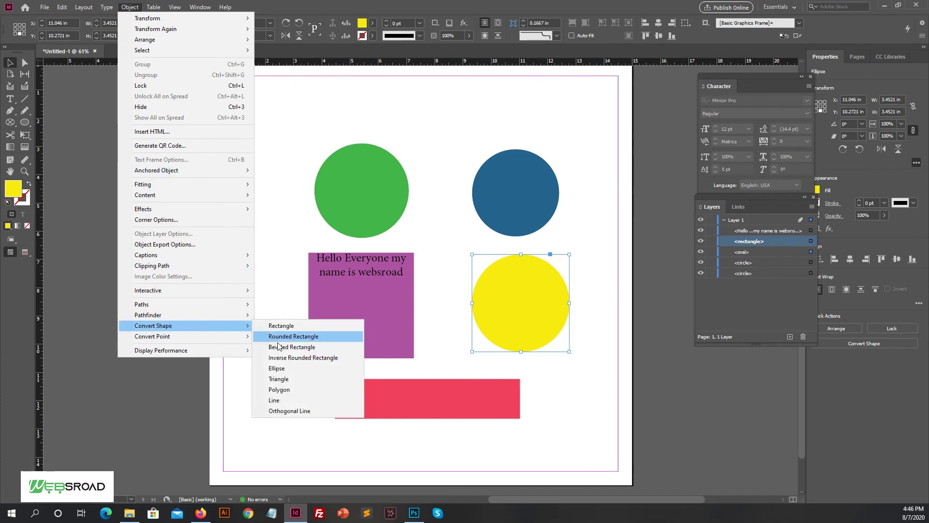
pyautogui.click(288, 379)
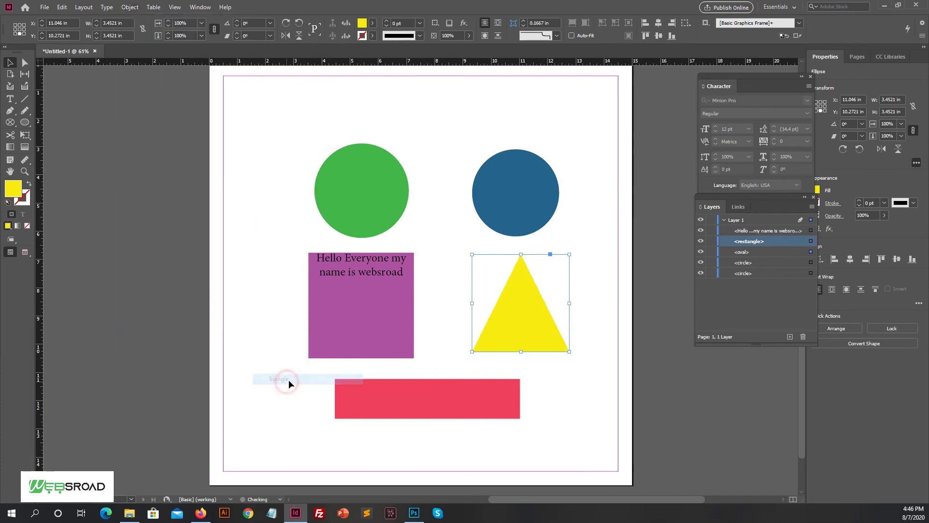
# - Convert the green circle into a hexagon with Convert Shape > Polygon
pyautogui.click(367, 202)
pyautogui.click(153, 7)
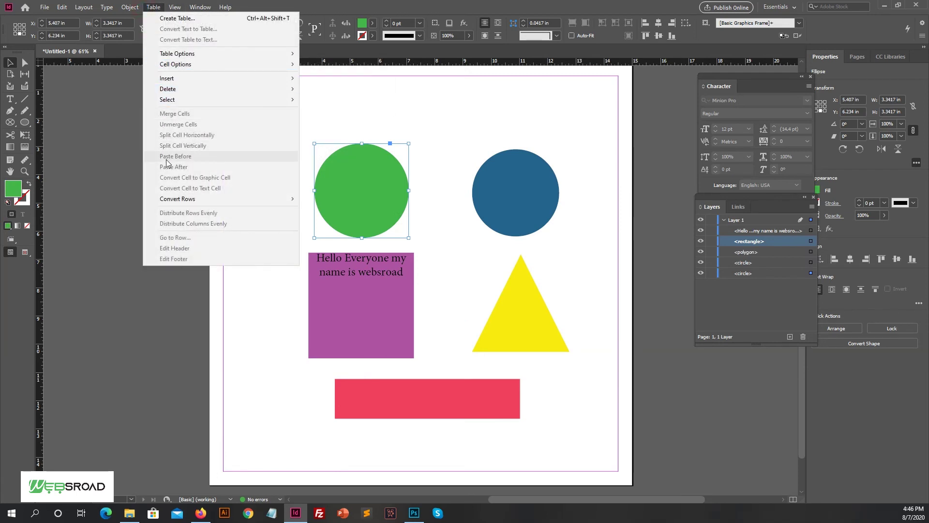
pyautogui.moveTo(161, 197)
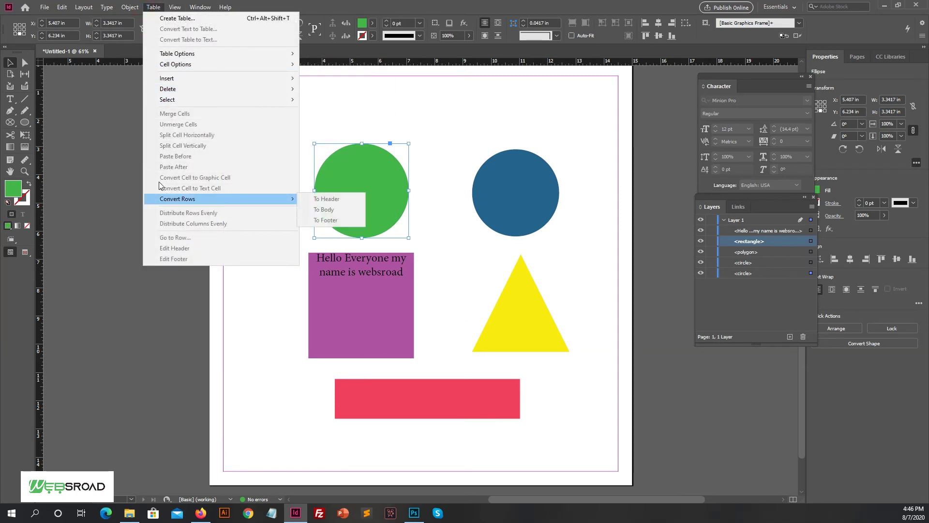
pyautogui.click(130, 7)
pyautogui.moveTo(145, 325)
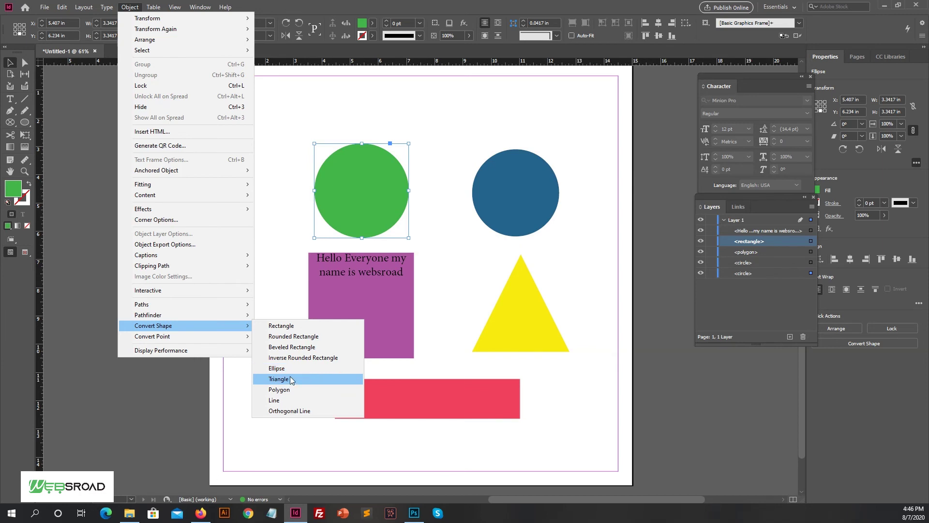
pyautogui.click(290, 389)
pyautogui.click(278, 232)
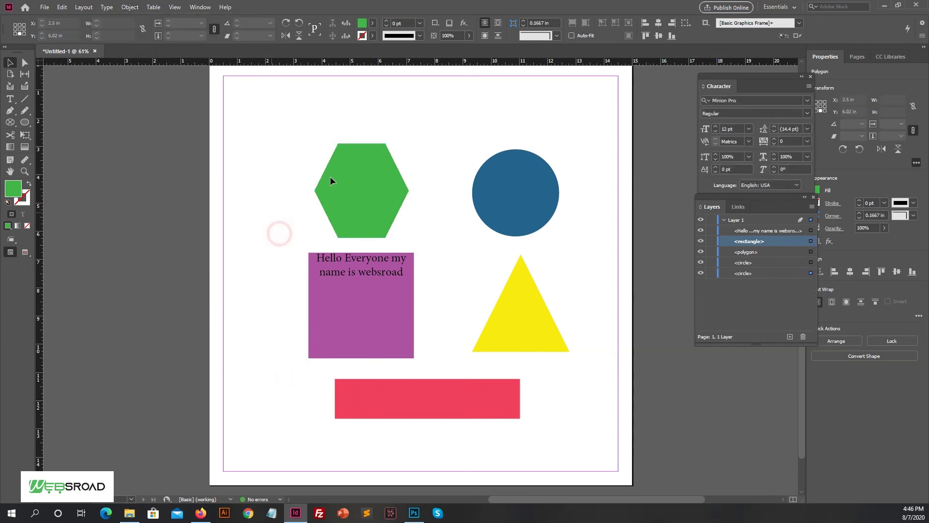